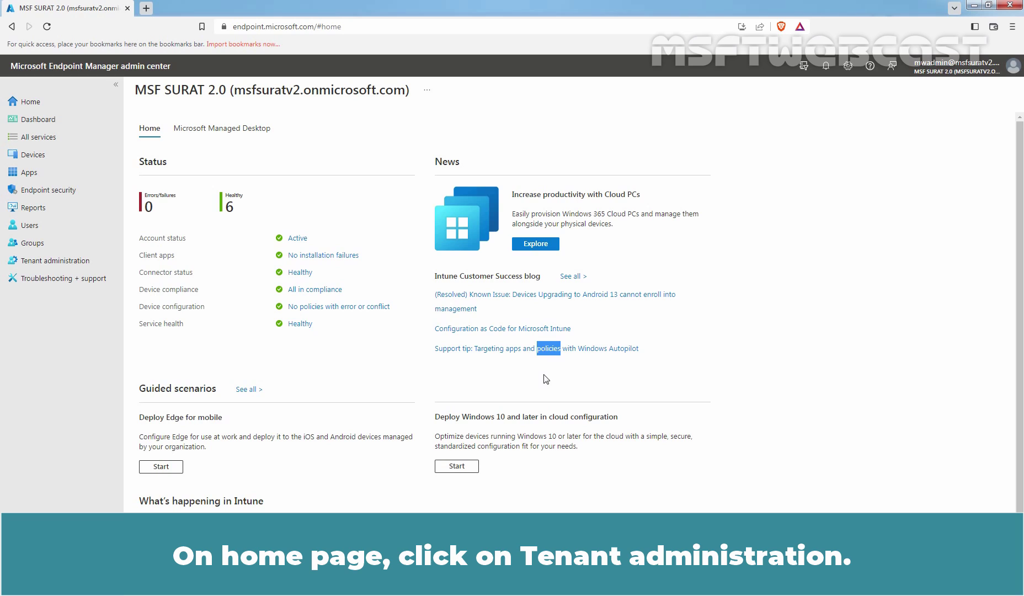
# Step: Go to Tenant administration > Roles > Scope tags to list the Default and MUMBAI-HO tags
pyautogui.click(82, 263)
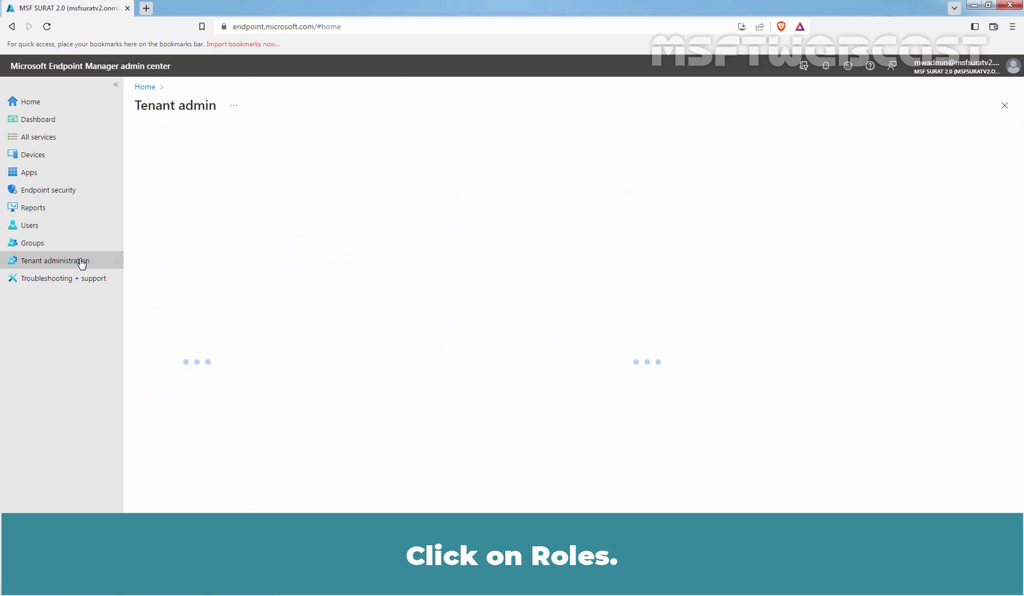
pyautogui.click(157, 247)
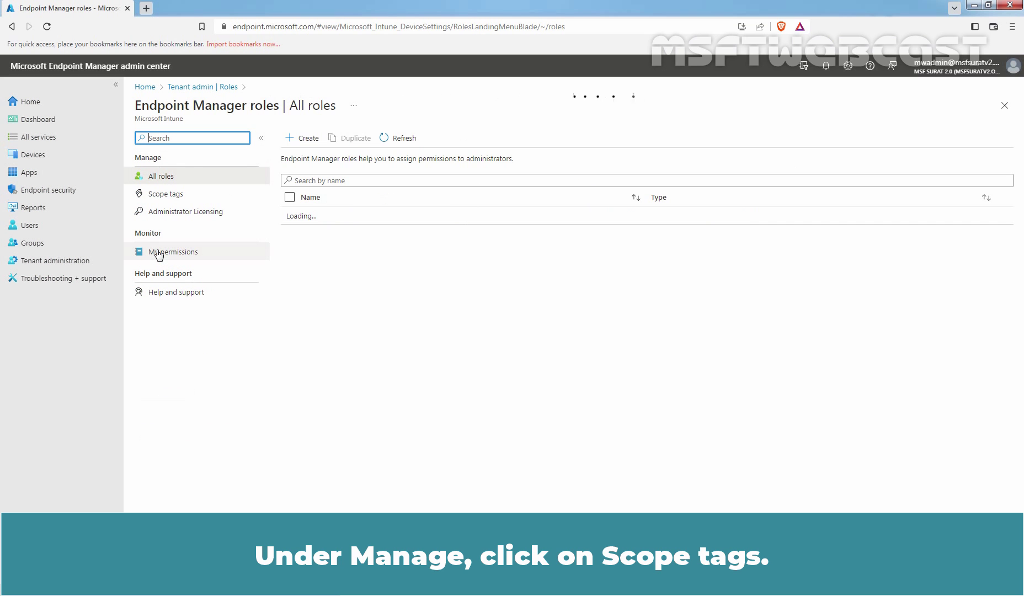
pyautogui.click(167, 197)
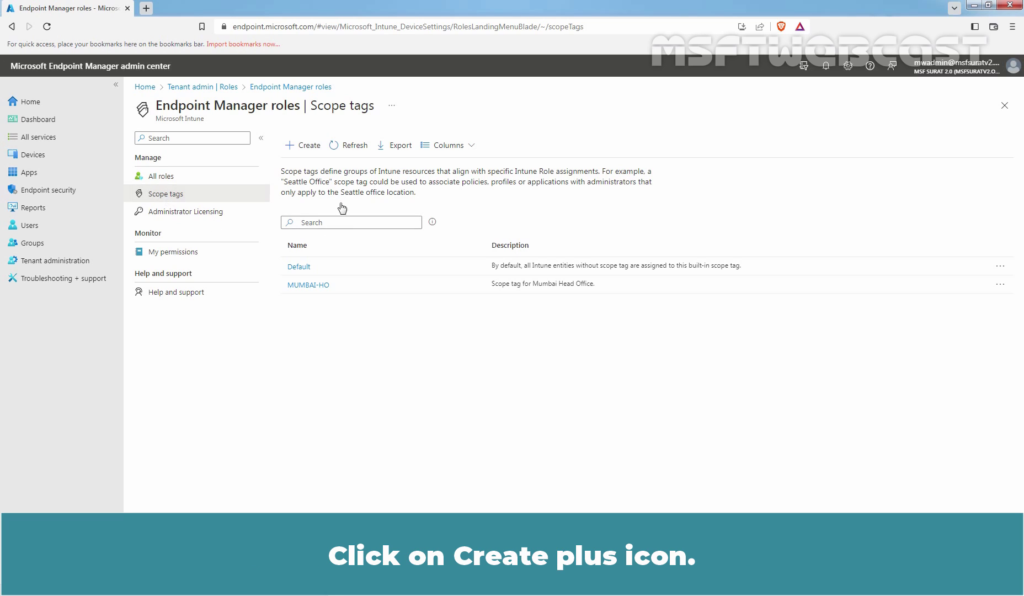
# Step: Create a scope tag named Delhi-BO with a Delhi branch office devices description
pyautogui.click(302, 145)
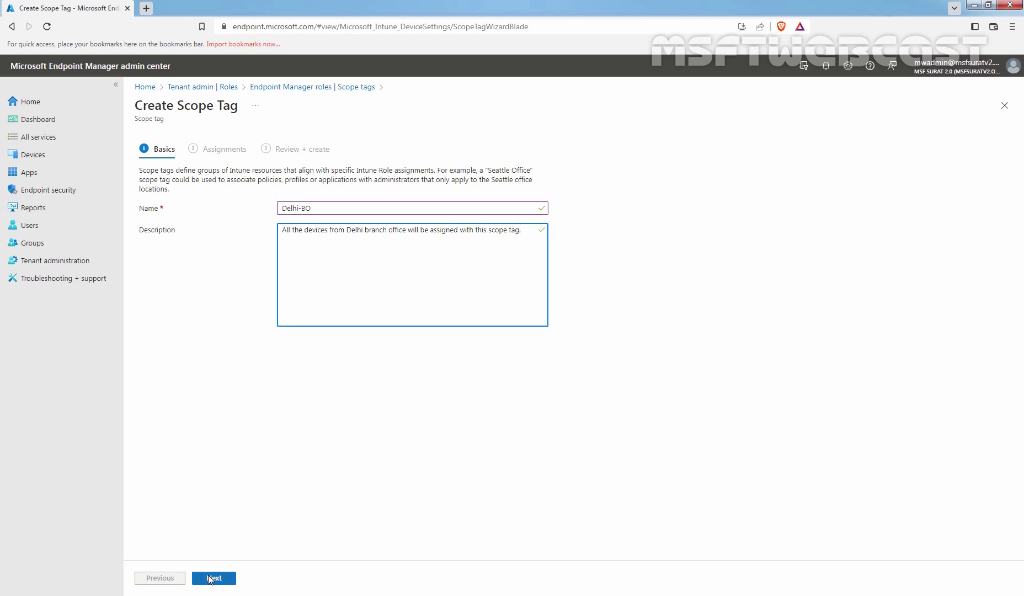
pyautogui.click(211, 578)
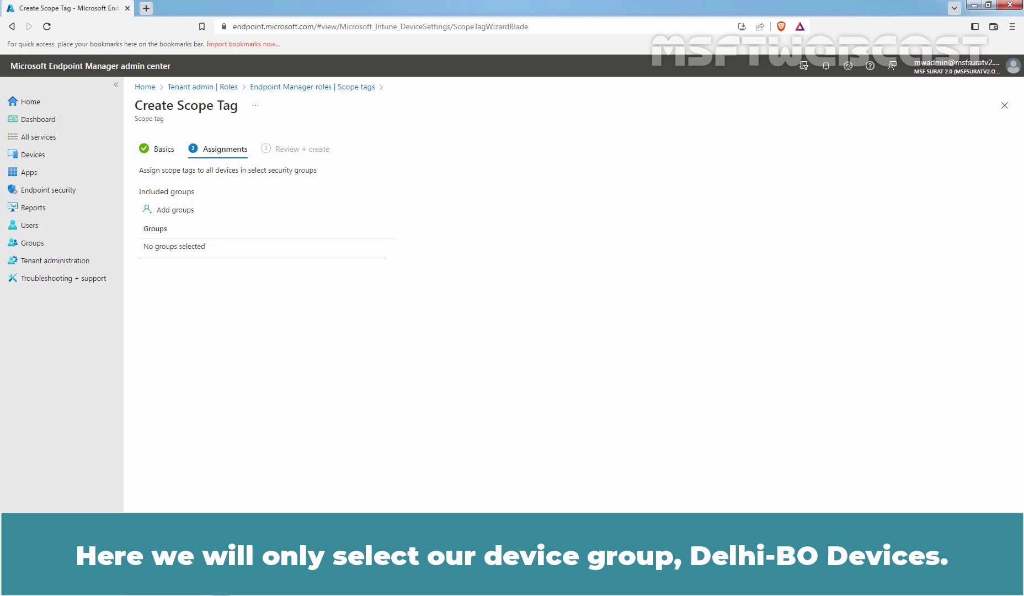
# Step: Assign the Delhi-BO Devices group to the Delhi-BO scope tag and continue to Review + create
pyautogui.click(180, 213)
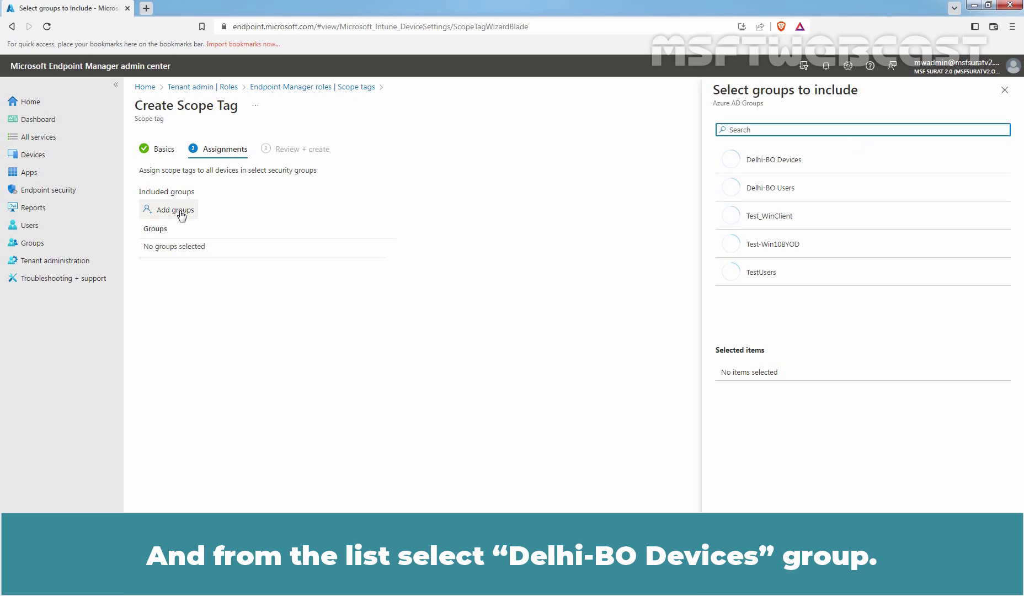
pyautogui.click(777, 162)
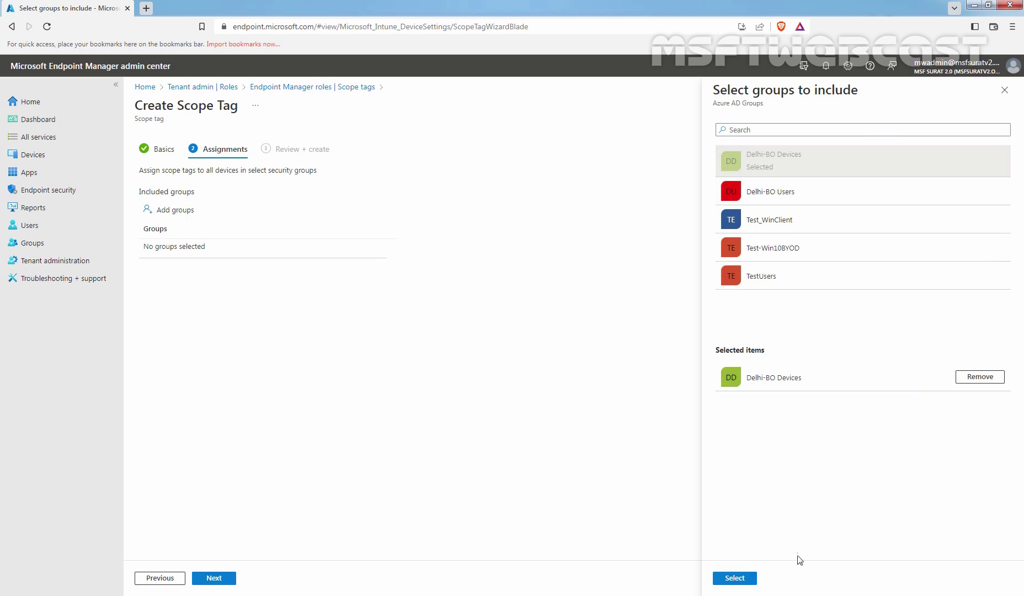
pyautogui.click(735, 580)
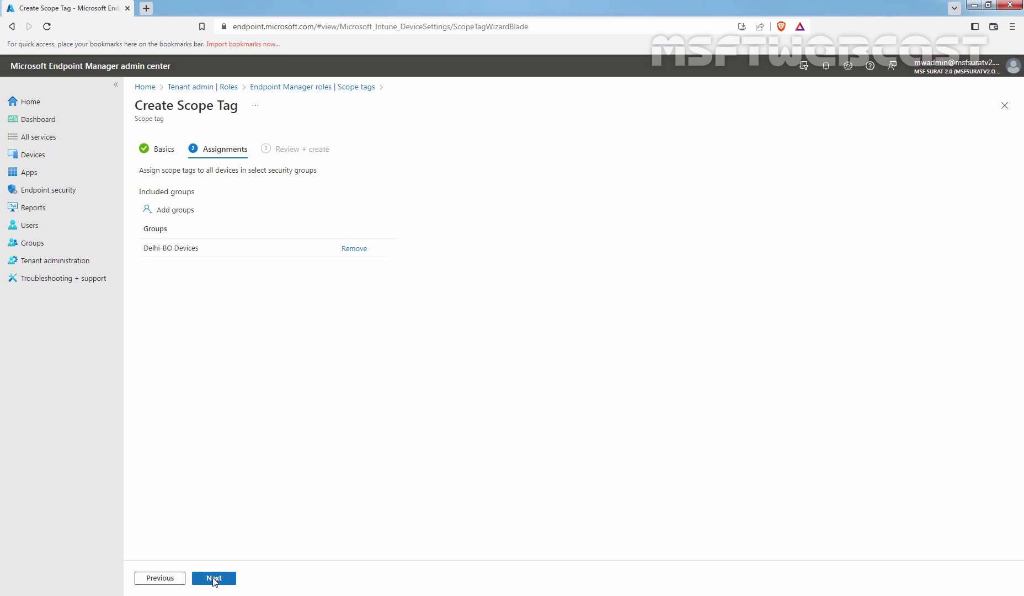
pyautogui.click(214, 580)
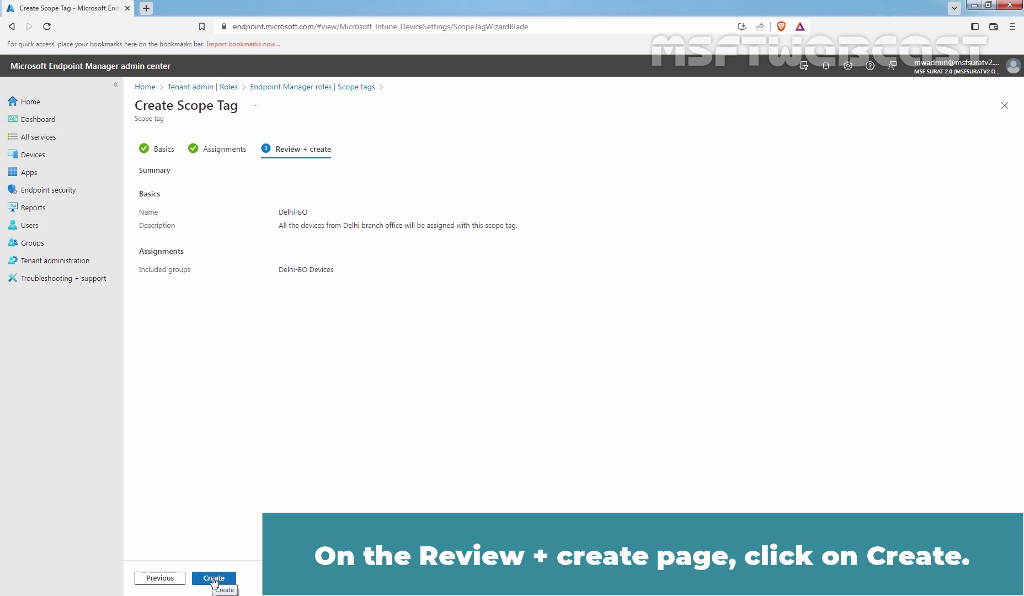
# Step: Confirm creation of the Delhi-BO scope tag from the review summary
pyautogui.click(214, 578)
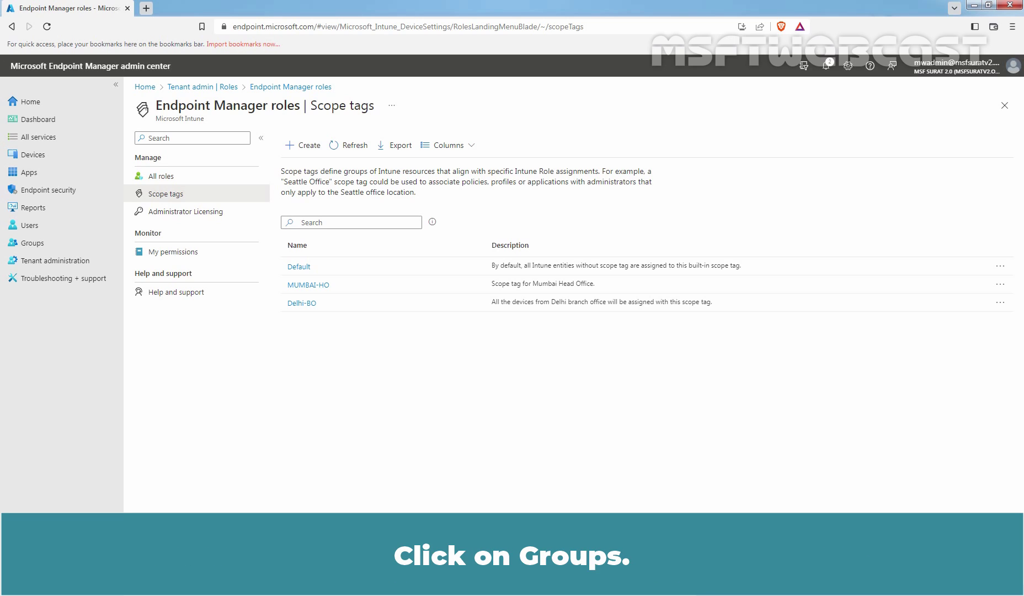
# Step: Show the Delhi-BO Devices group's members, where LABWIN10-CLI02 is listed as a direct member
pyautogui.click(31, 244)
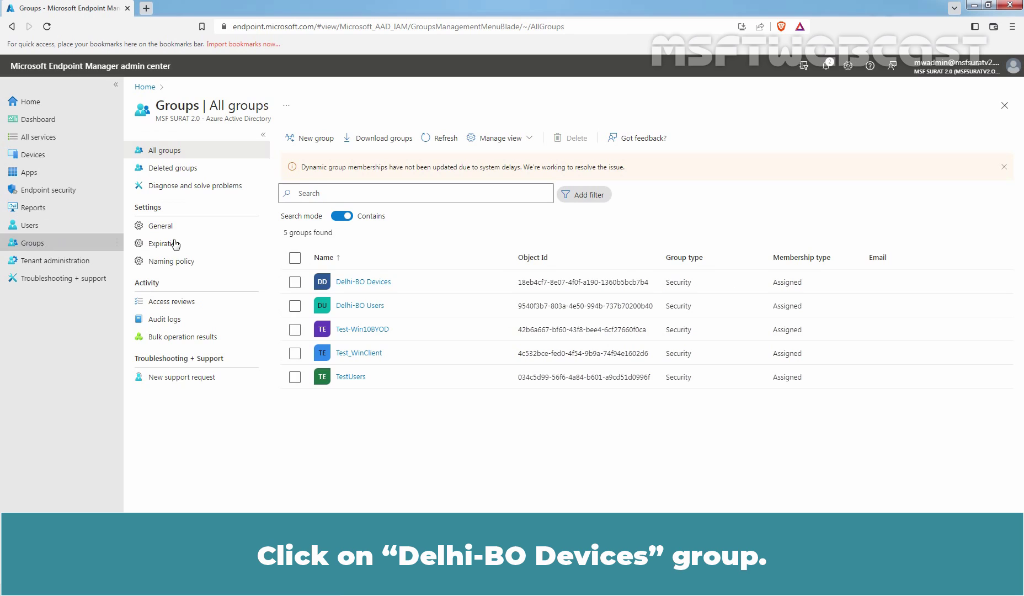
pyautogui.click(359, 282)
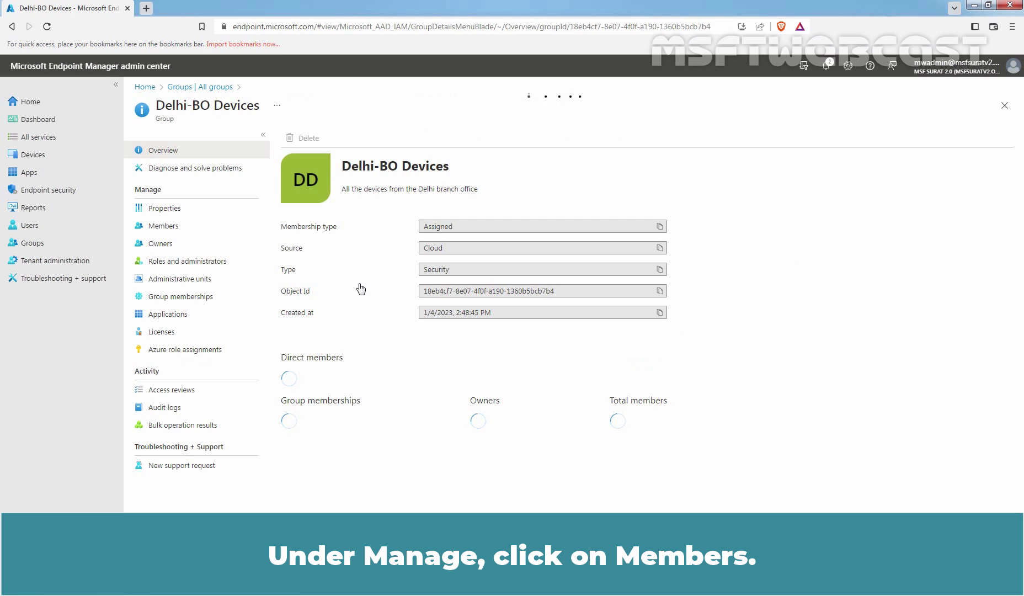
pyautogui.click(163, 226)
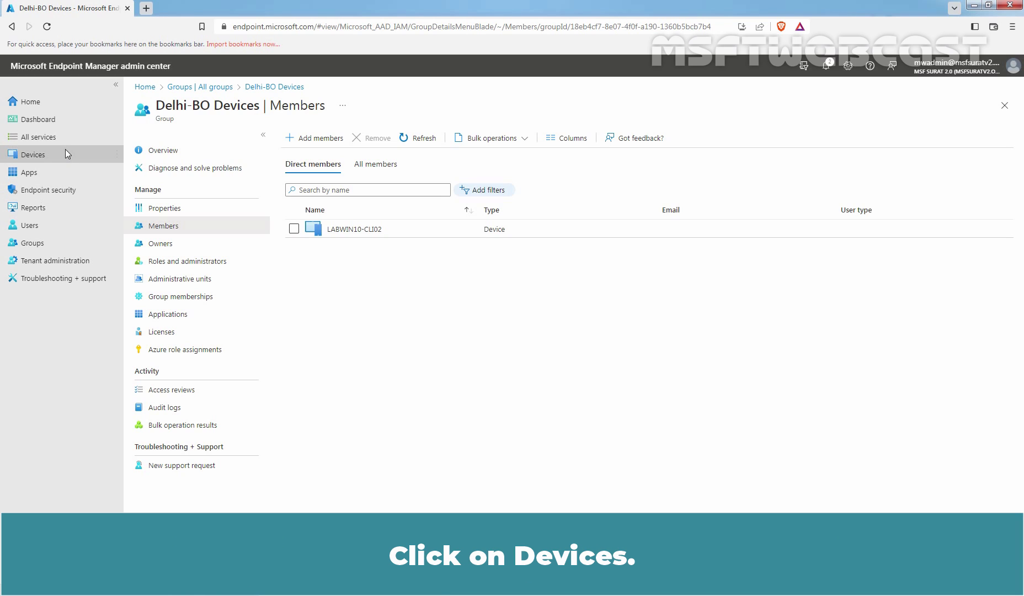
# Step: Open the Properties page of device LABWIN10-CLI02 from All devices
pyautogui.click(53, 159)
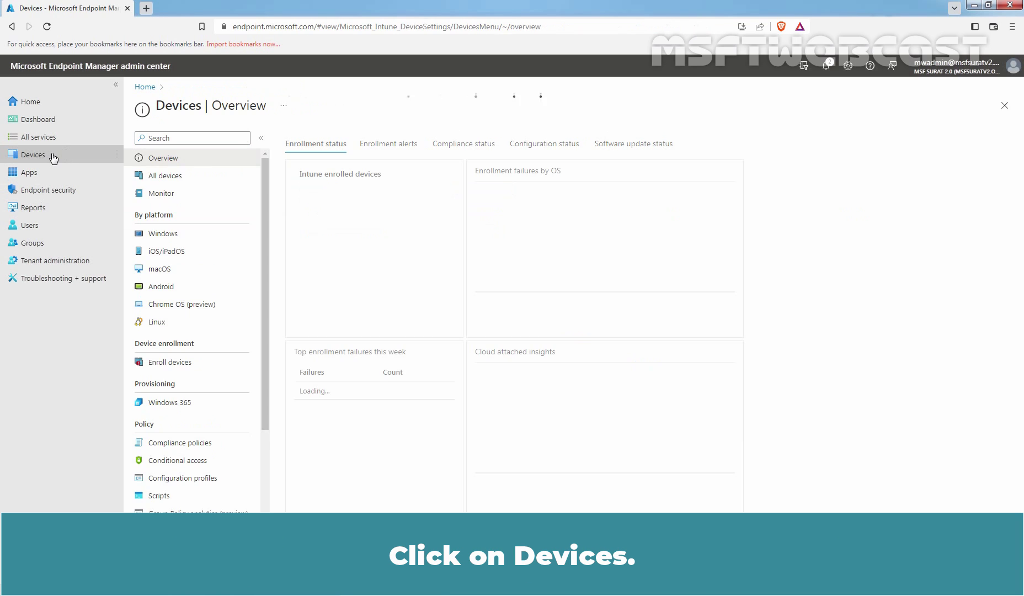
pyautogui.click(177, 181)
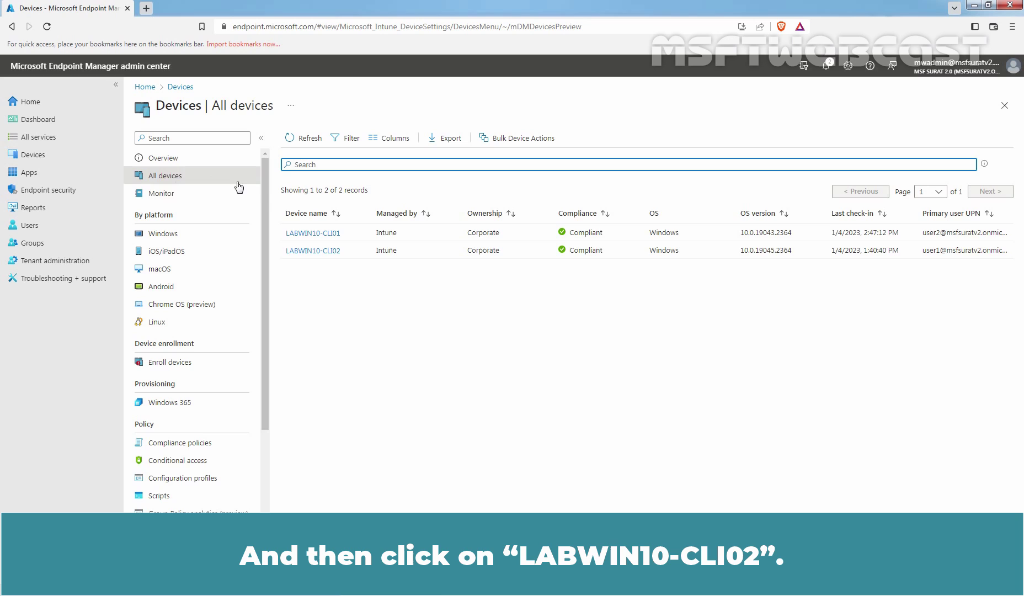
pyautogui.click(316, 252)
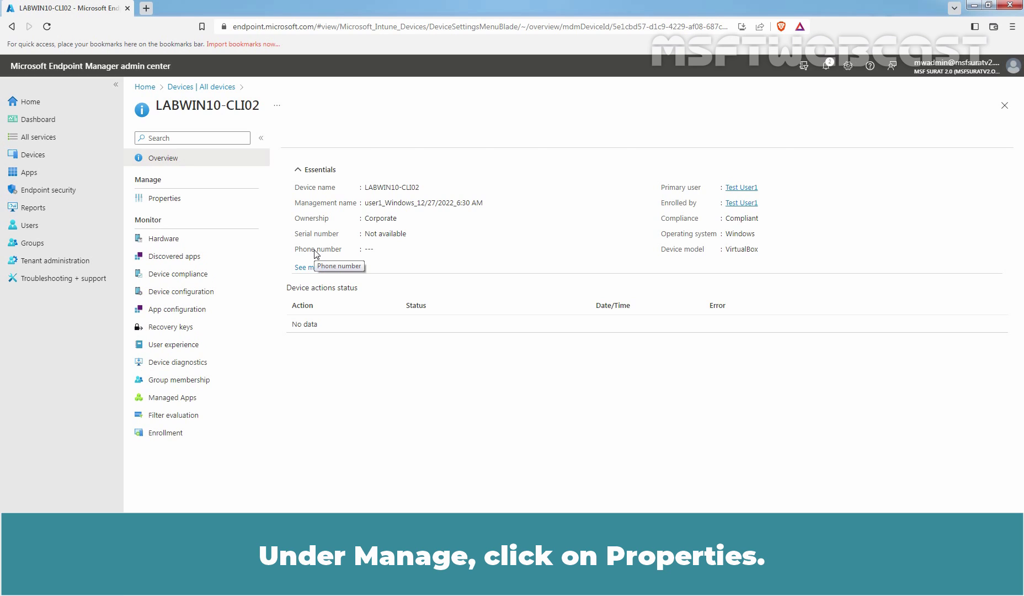
pyautogui.click(169, 204)
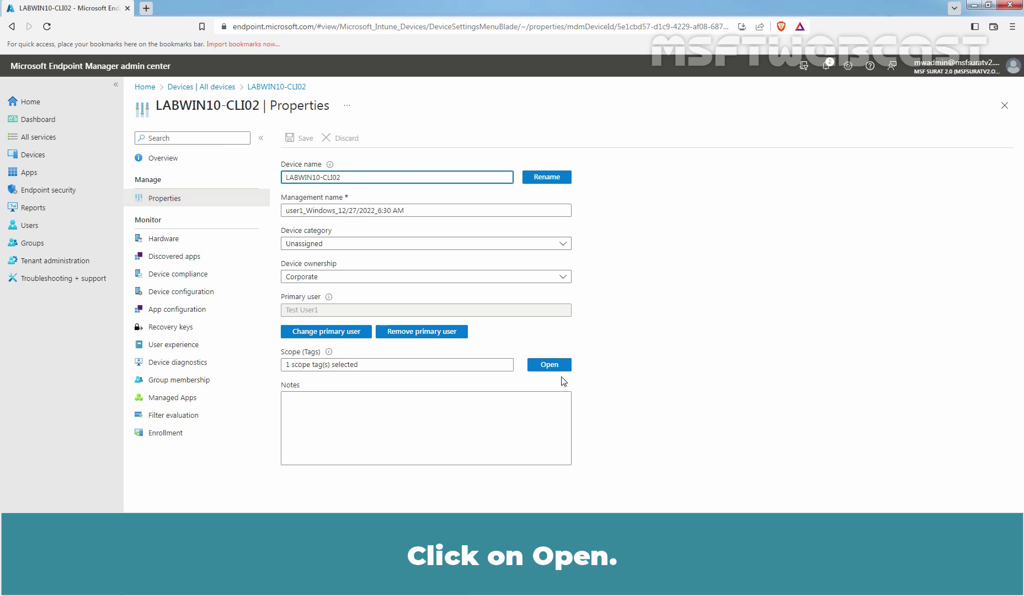
# Step: Check LABWIN10-CLI02's assigned scope tag, then reload the page to refresh its data
pyautogui.click(544, 369)
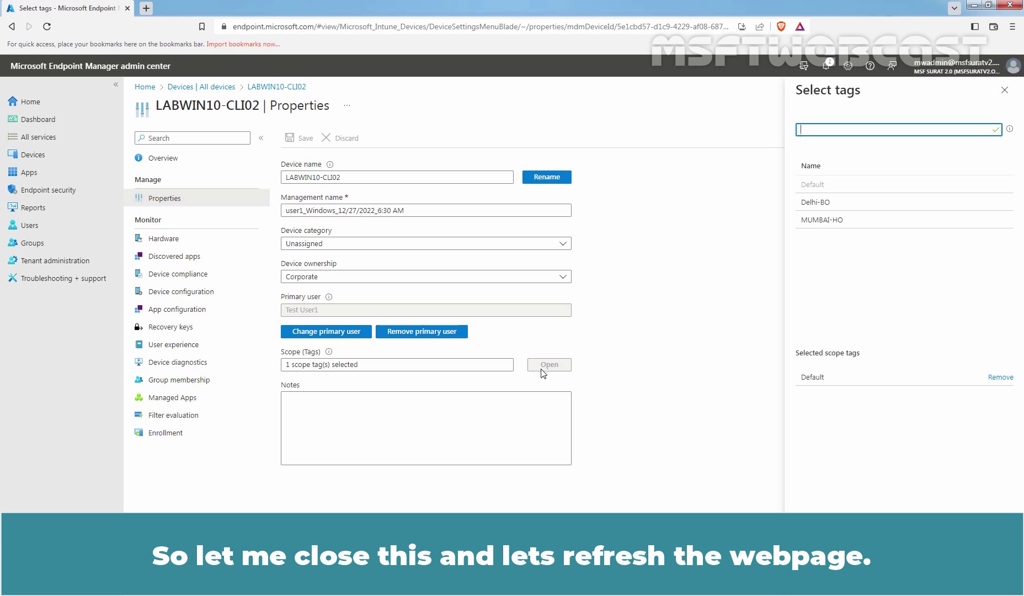
pyautogui.click(1005, 90)
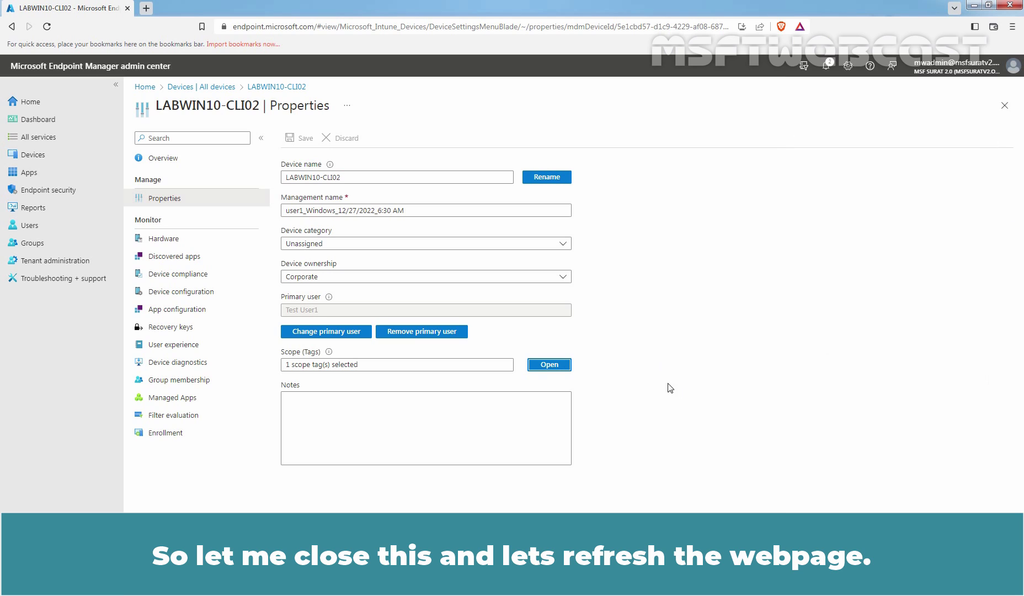
pyautogui.click(48, 28)
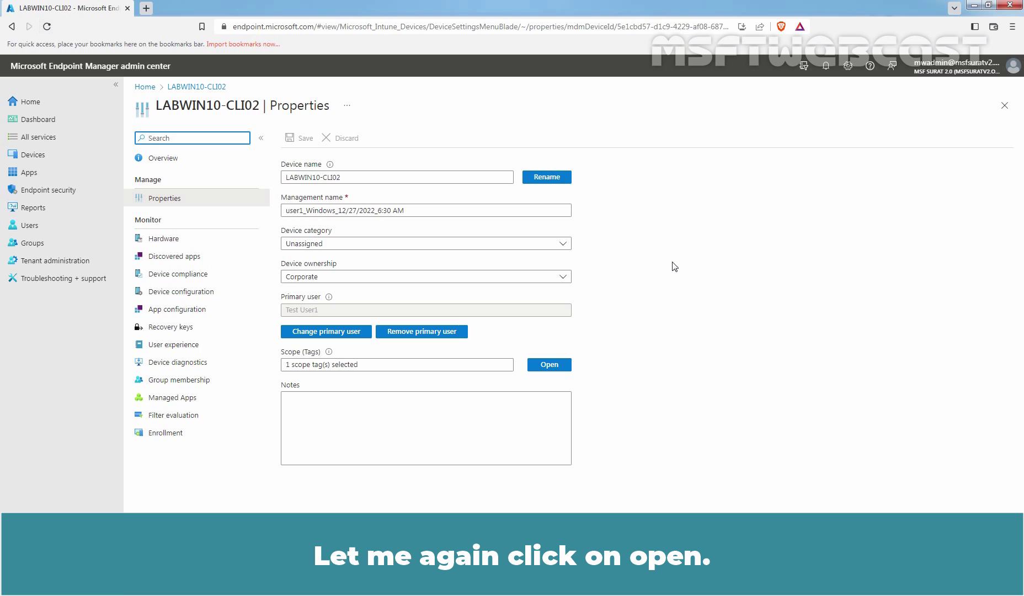
pyautogui.click(545, 367)
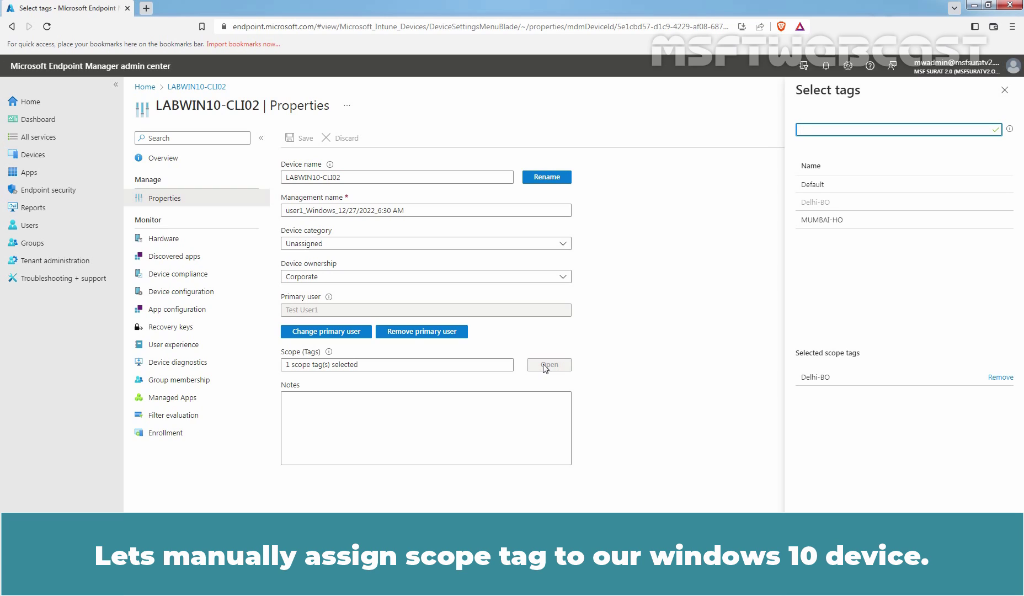
pyautogui.click(1005, 90)
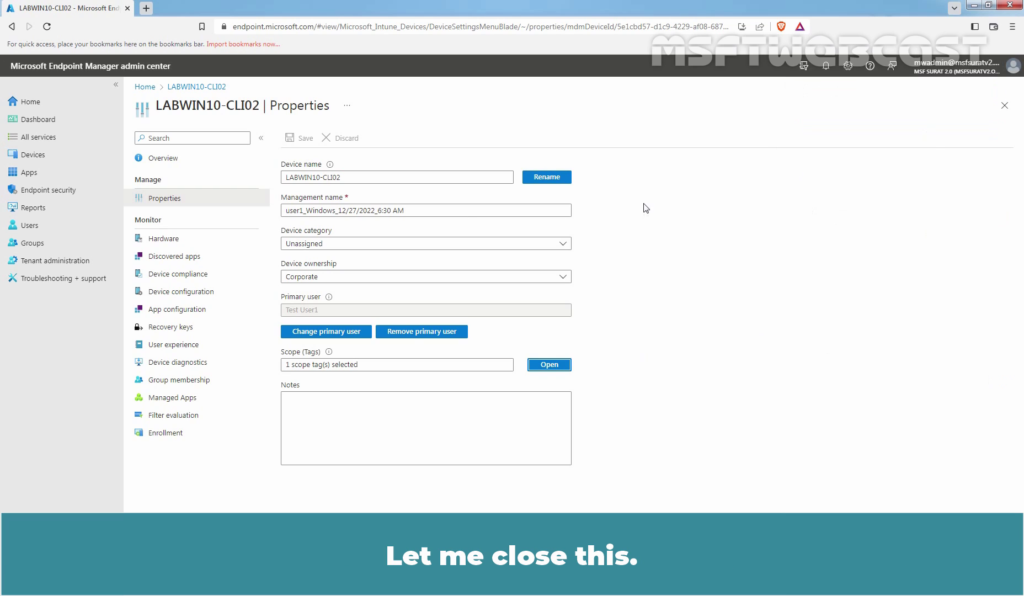
# Step: Open the Properties page of device LABWIN10-CLI01 from All devices
pyautogui.click(37, 155)
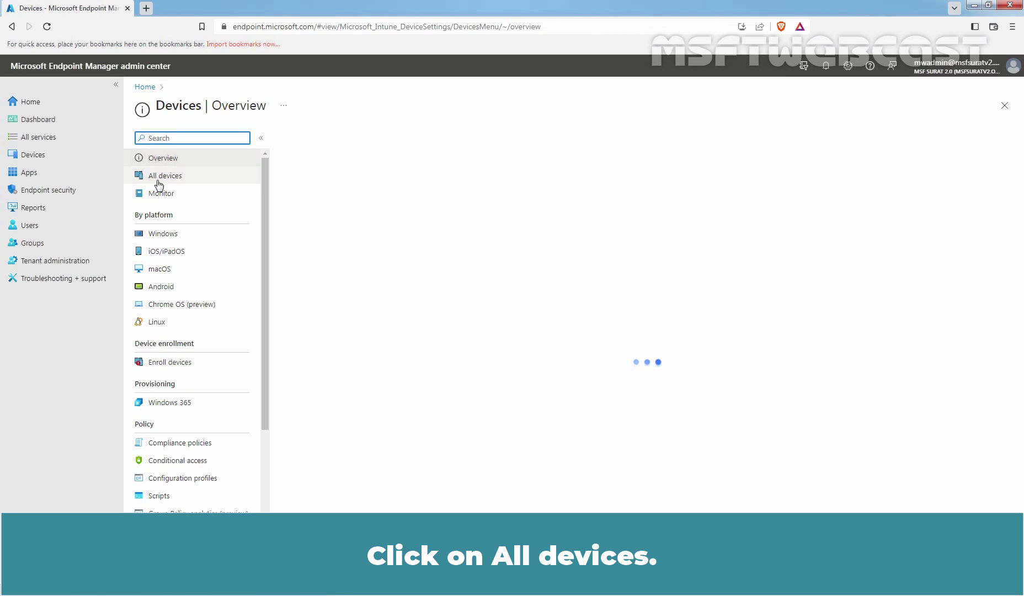
pyautogui.click(158, 182)
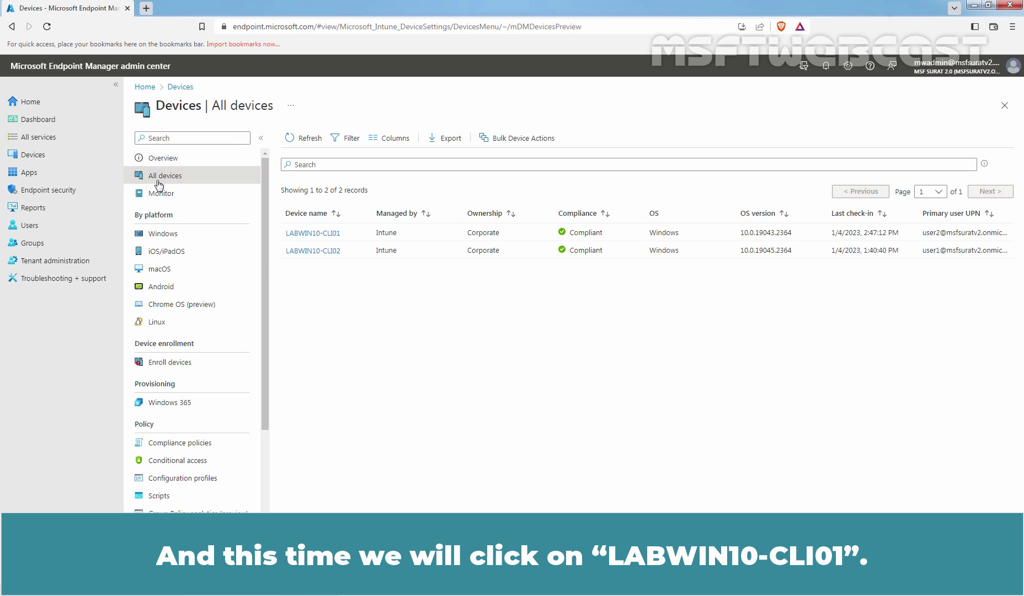
pyautogui.click(324, 234)
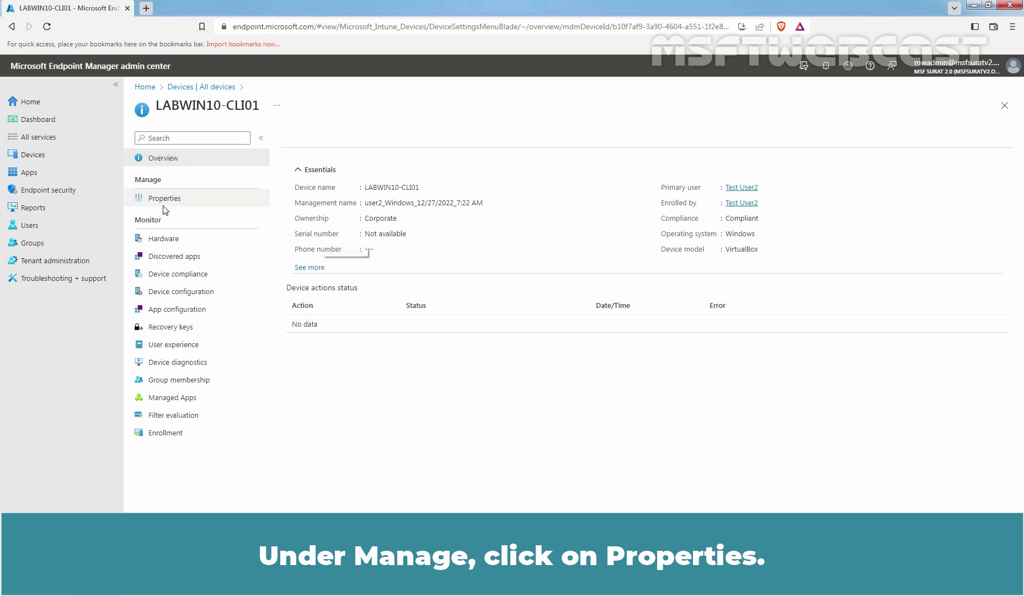
pyautogui.click(164, 199)
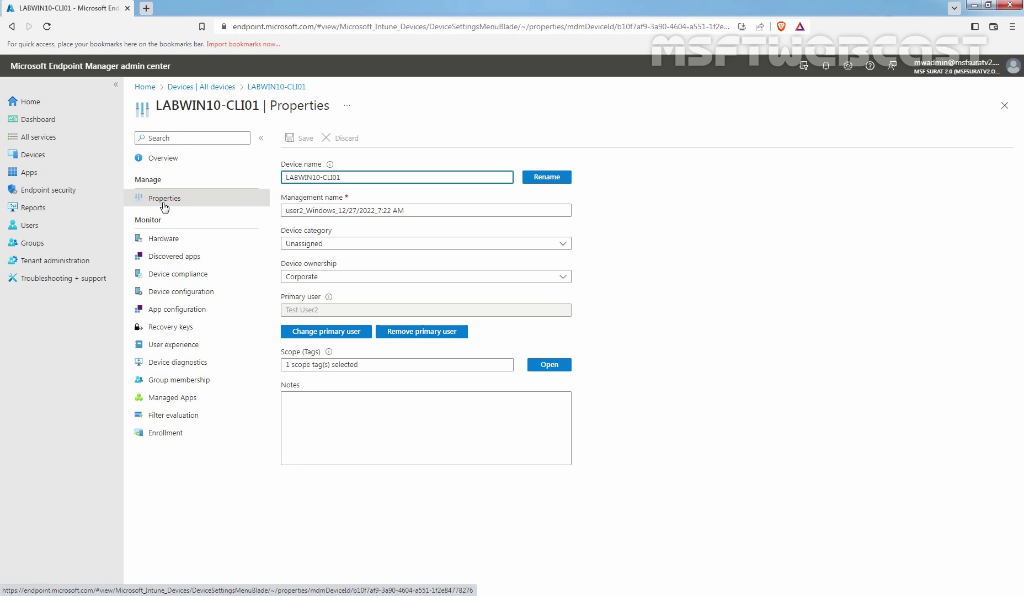
# Step: In LABWIN10-CLI01's scope tags, add MUMBAI-HO and remove Default
pyautogui.click(544, 370)
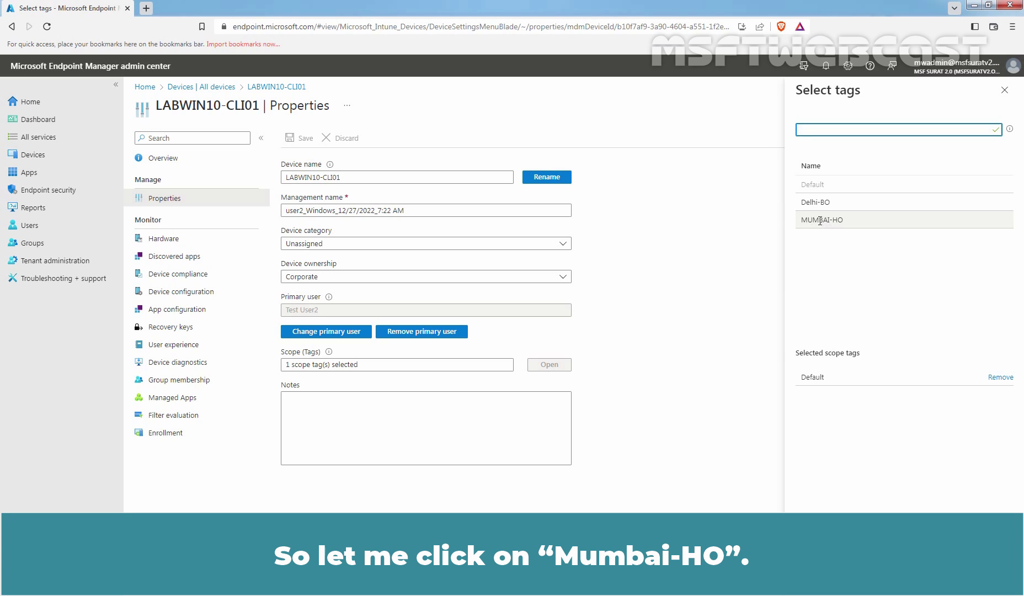
pyautogui.click(840, 220)
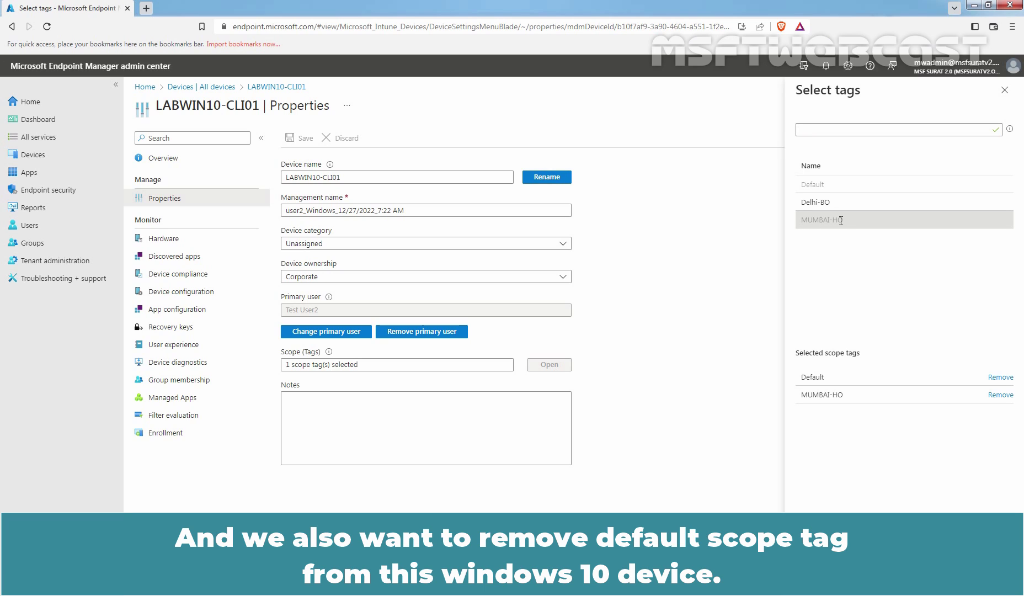
pyautogui.click(1000, 379)
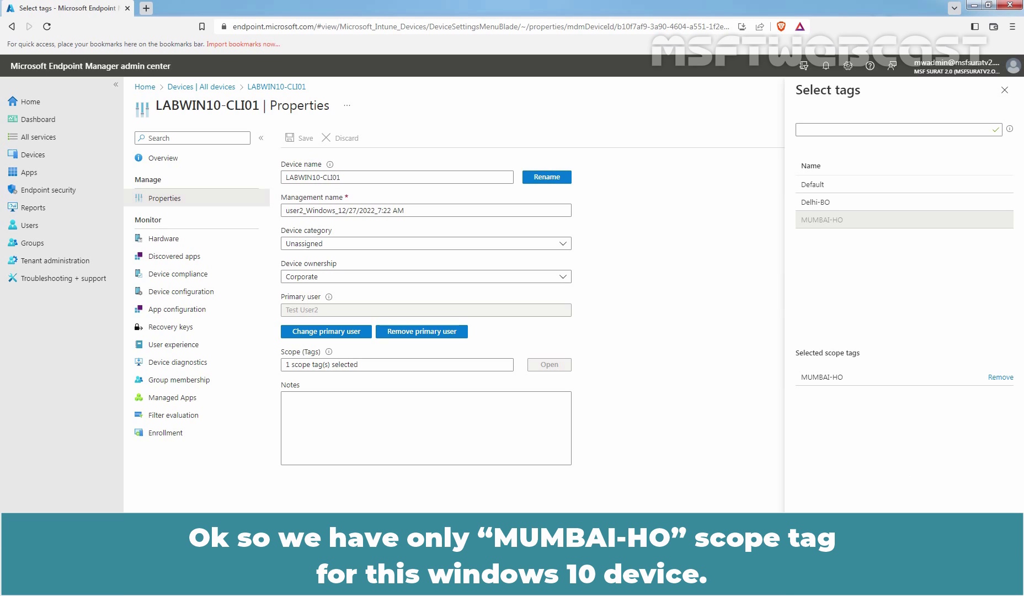
pyautogui.click(818, 578)
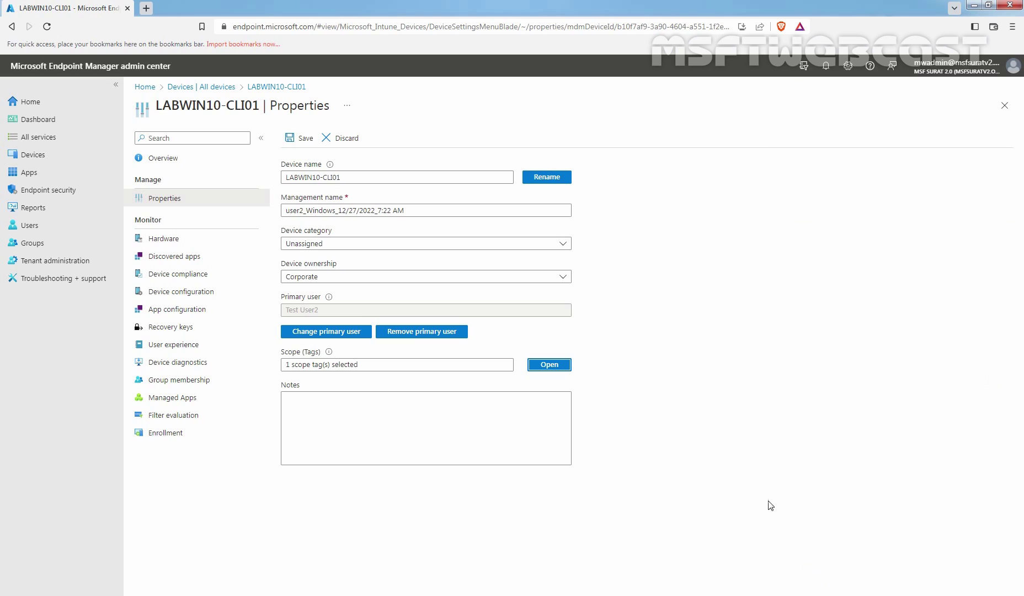
# Step: Save LABWIN10-CLI01's properties and verify MUMBAI-HO is its scope tag
pyautogui.click(305, 141)
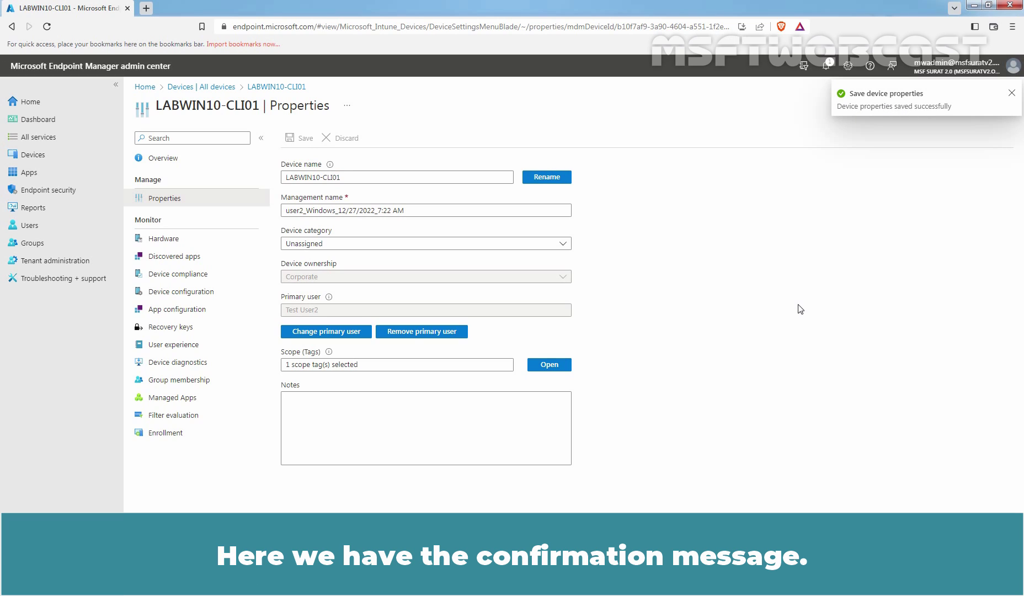
pyautogui.click(543, 367)
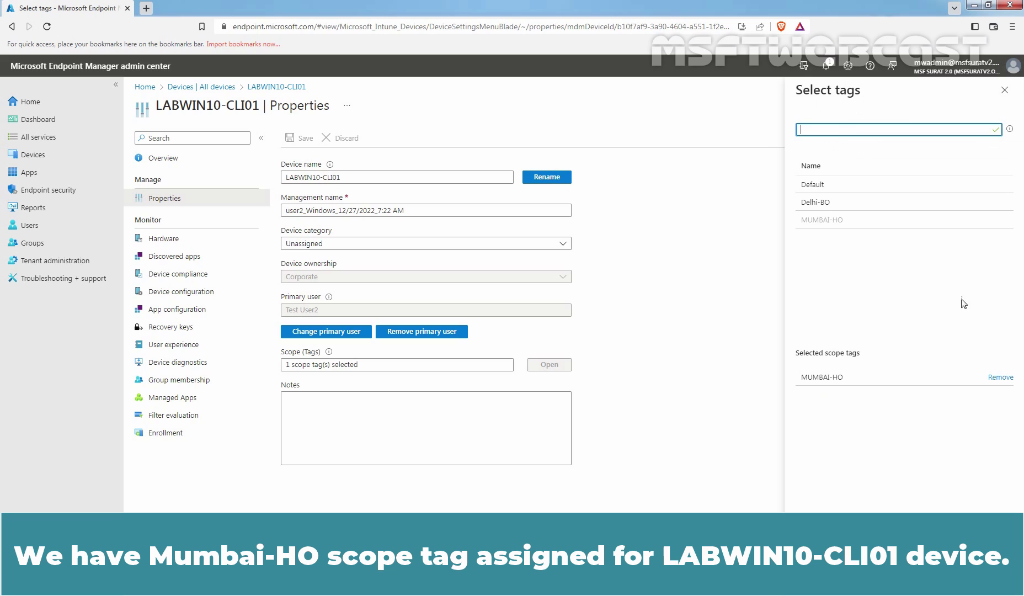
pyautogui.click(1005, 90)
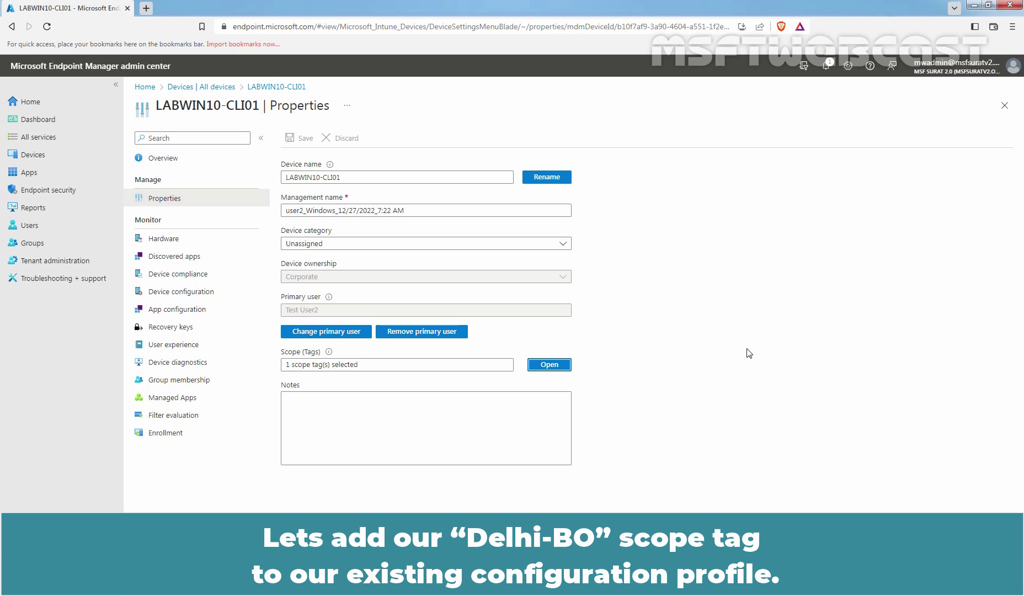
# Step: Open the Delhi-BO Device Configuration Profile from Configuration profiles and view its assignments
pyautogui.click(208, 86)
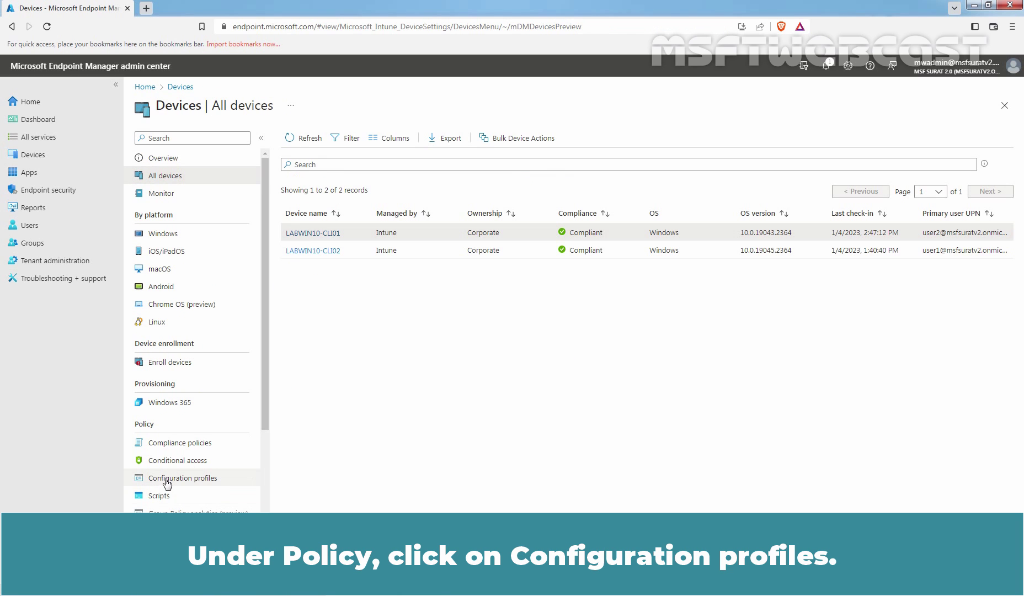
pyautogui.click(195, 481)
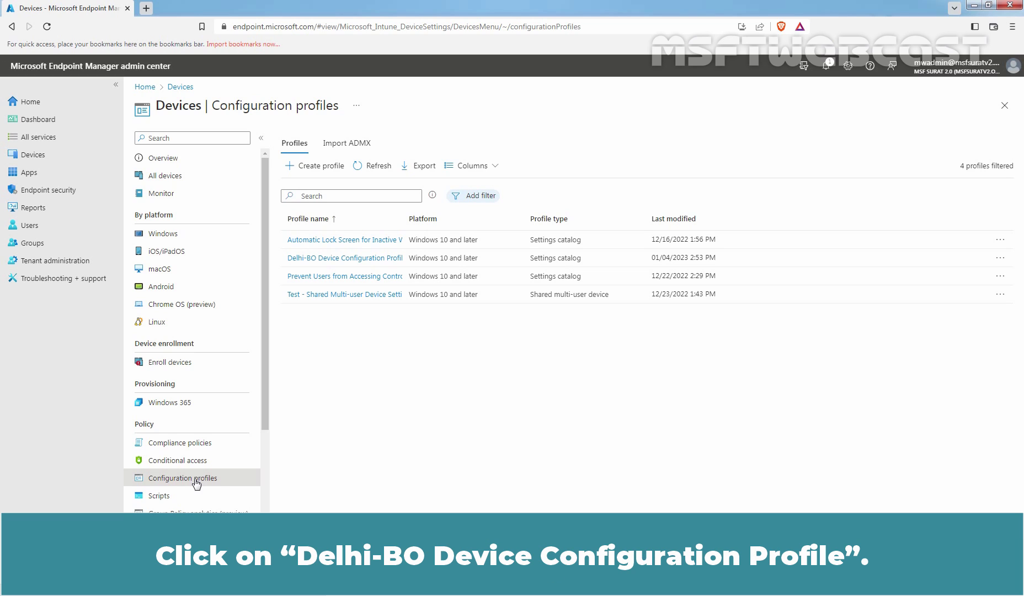
pyautogui.click(377, 258)
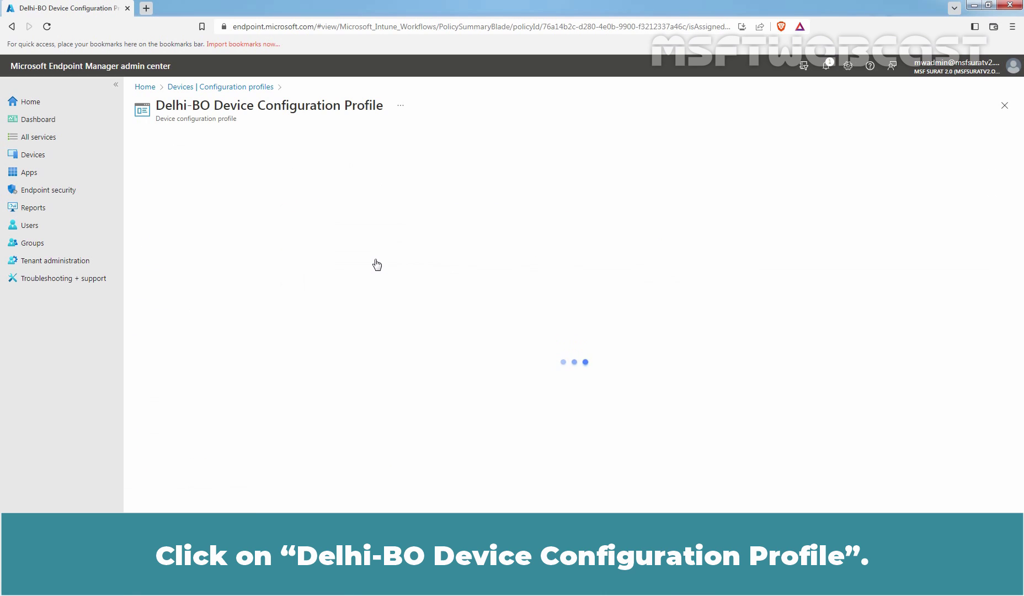
pyautogui.scroll(-3, 377, 264)
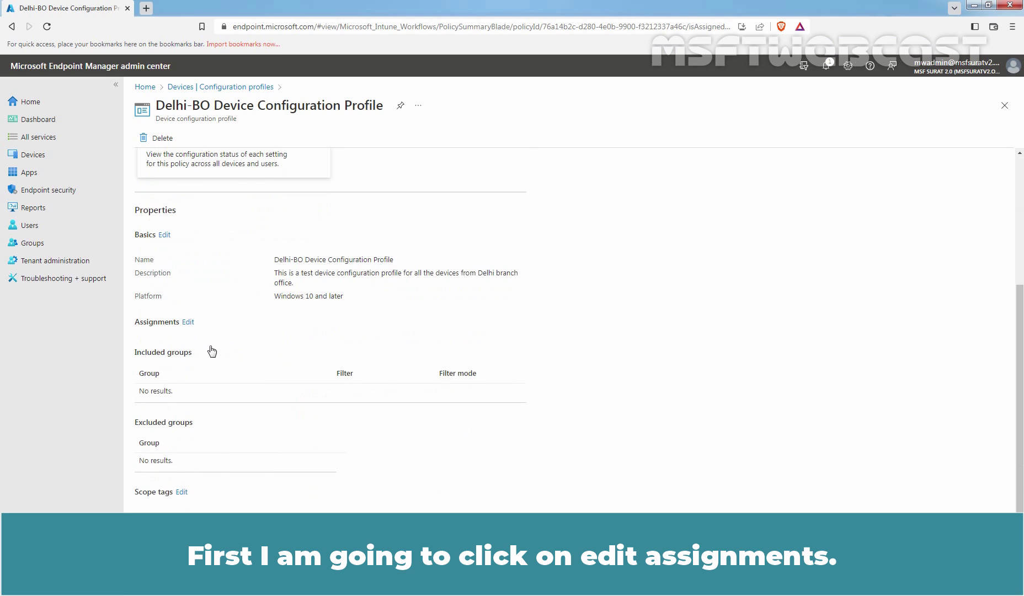
# Step: Include the Delhi-BO Devices group in the profile's assignments and save the change
pyautogui.click(188, 323)
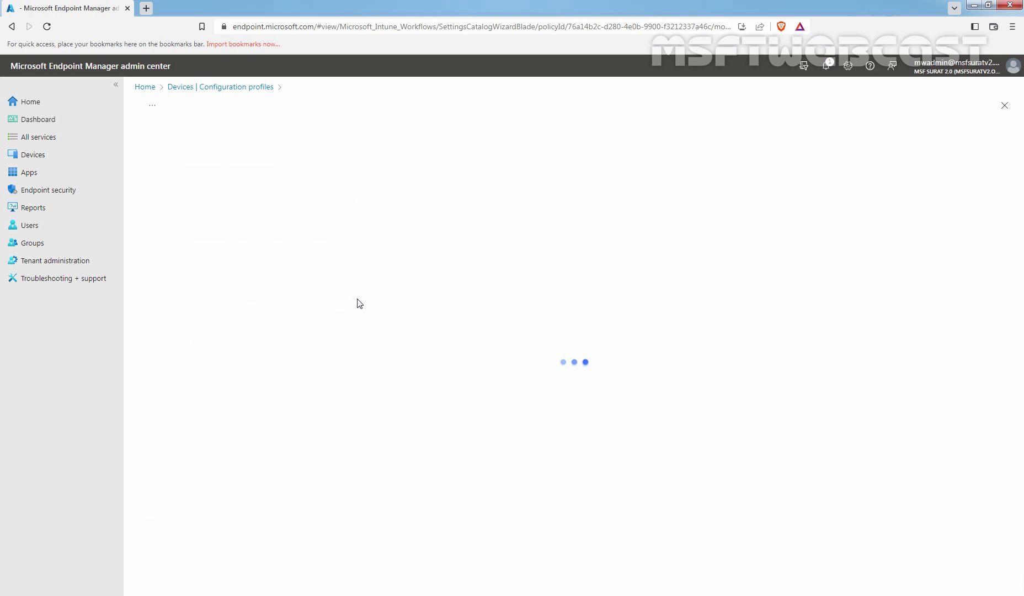
pyautogui.click(171, 189)
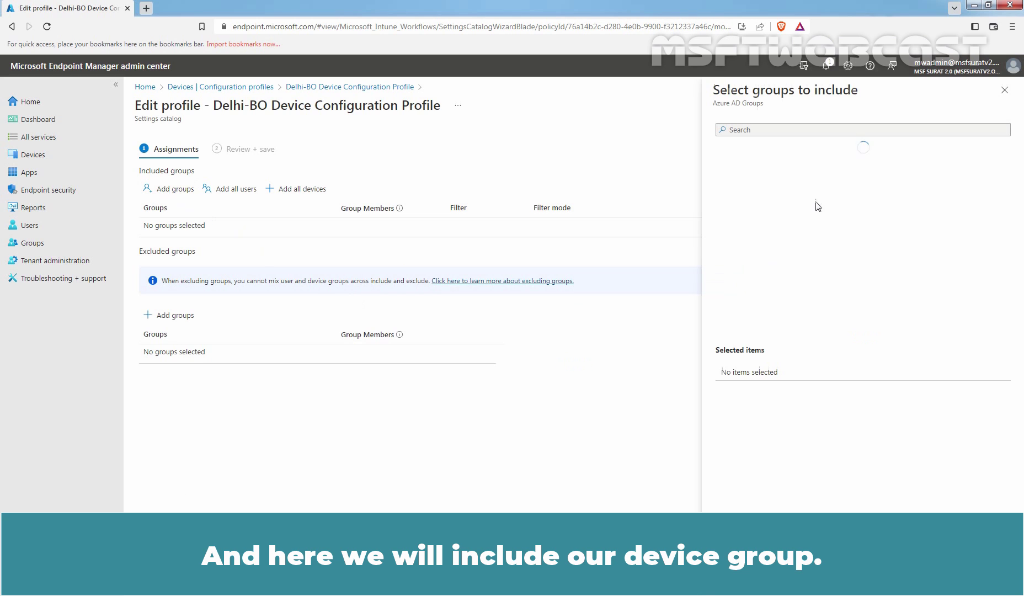
pyautogui.click(779, 134)
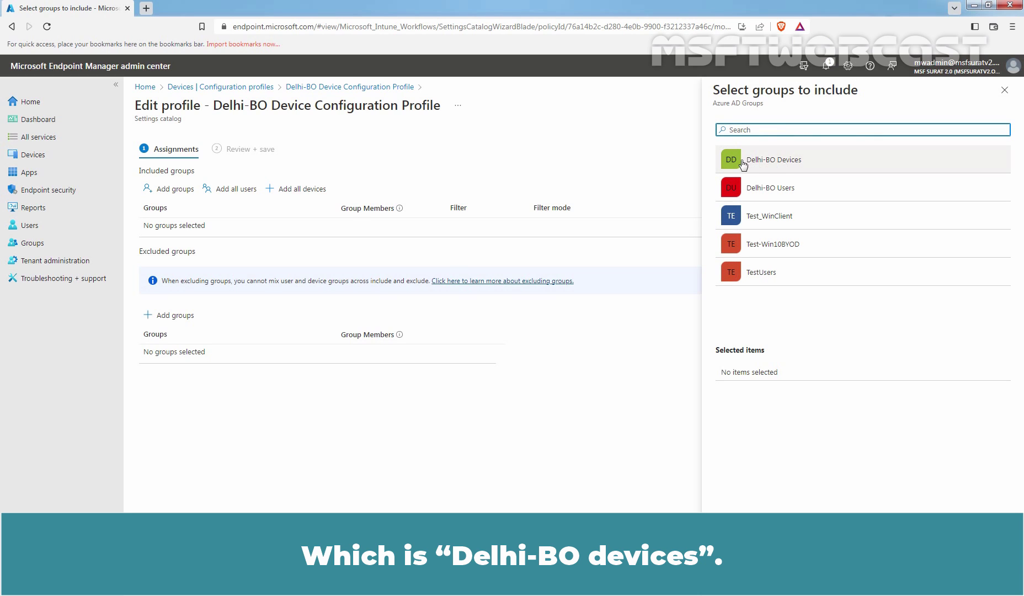
pyautogui.click(797, 165)
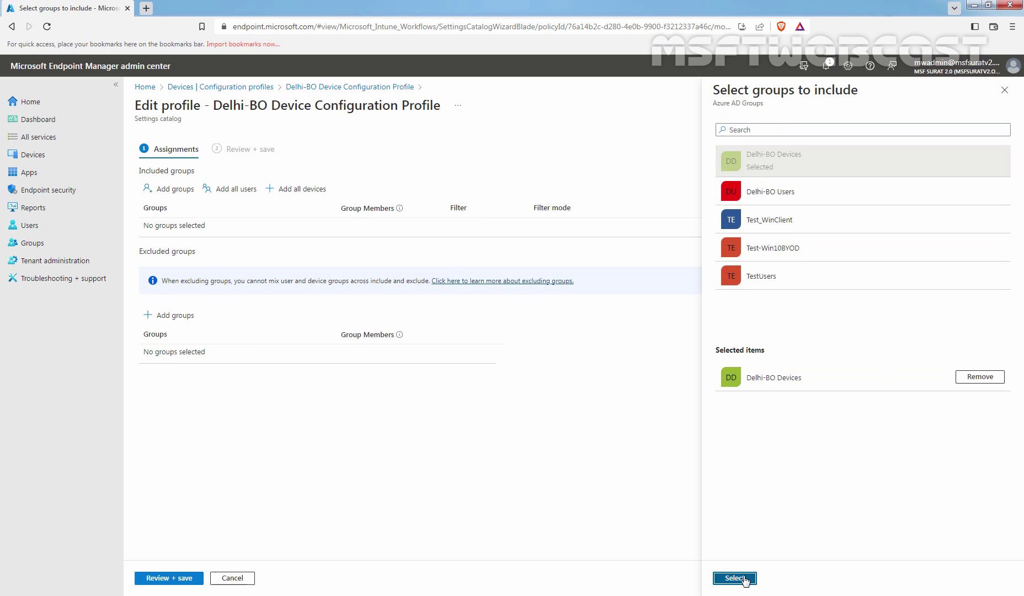
pyautogui.click(735, 577)
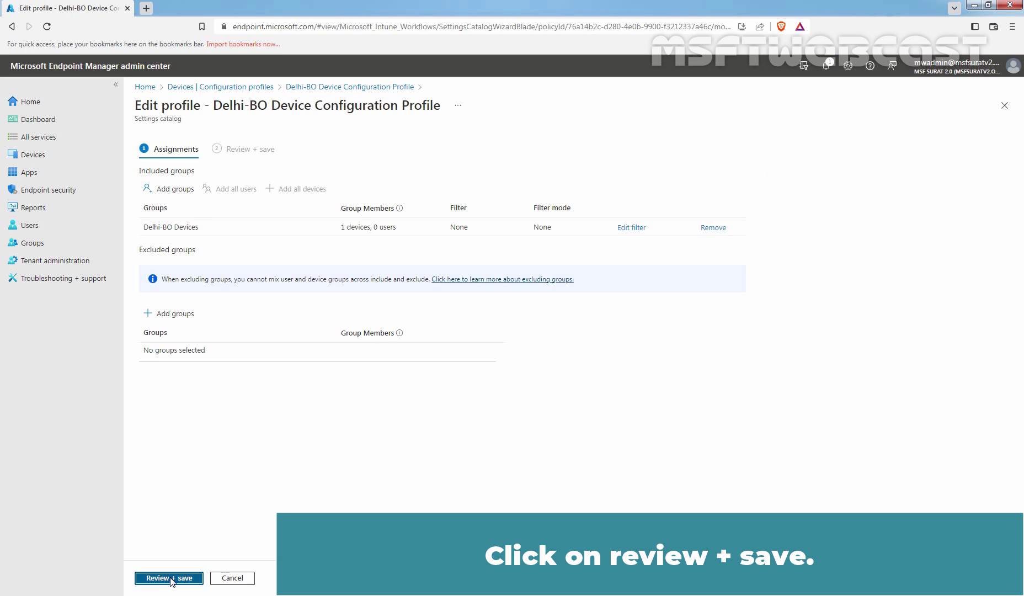
pyautogui.click(169, 578)
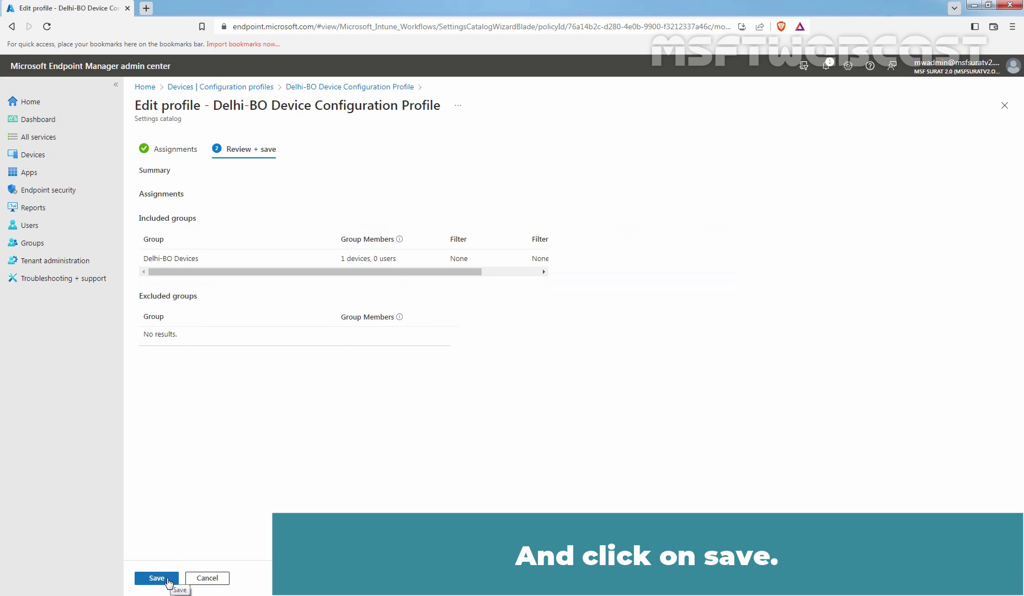
pyautogui.click(171, 579)
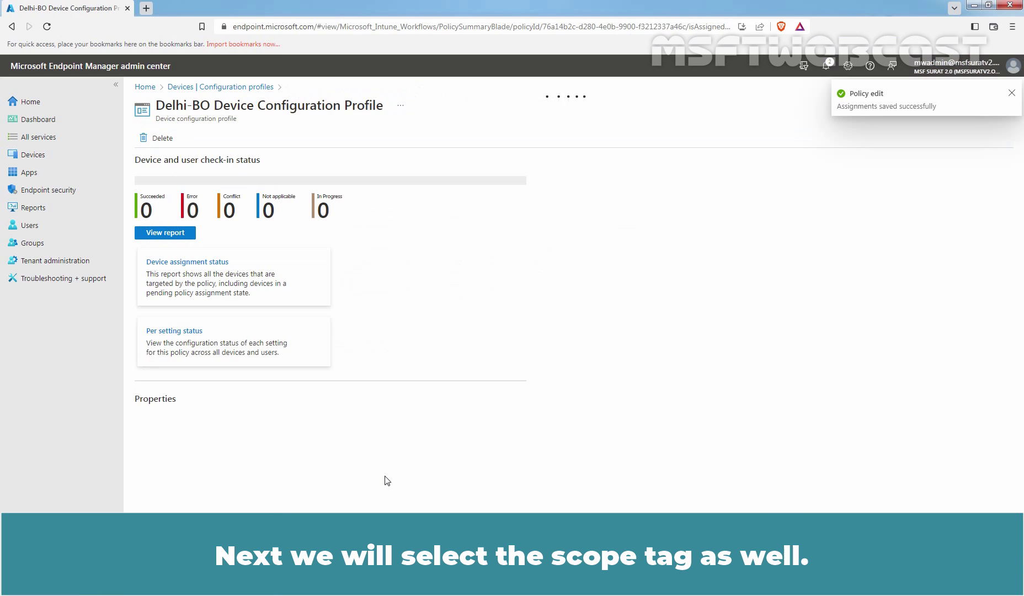
# Step: Add the Delhi-BO scope tag next to Default on the profile and save
pyautogui.scroll(-3, 388, 469)
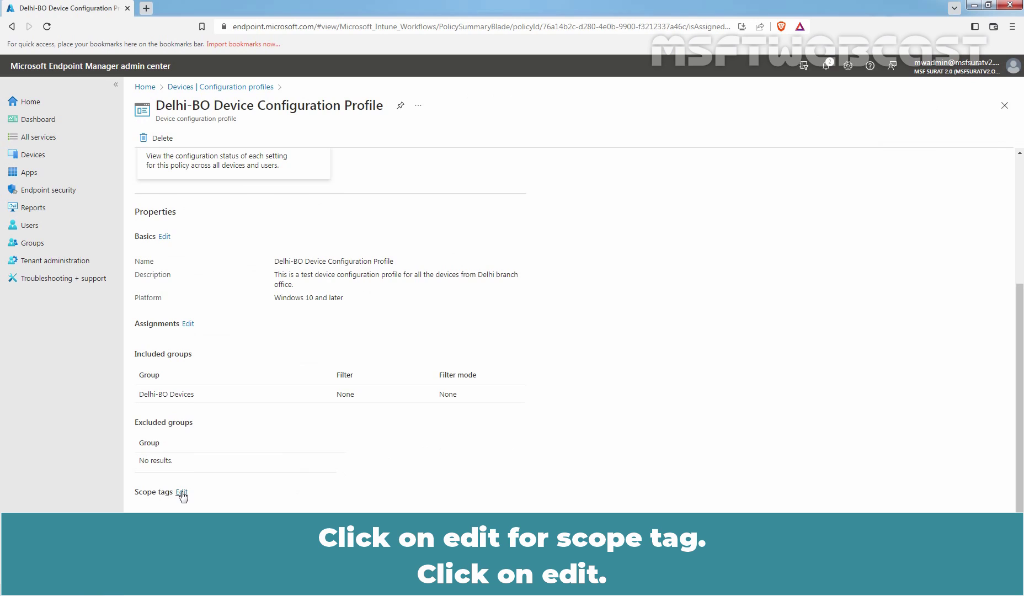
pyautogui.click(183, 493)
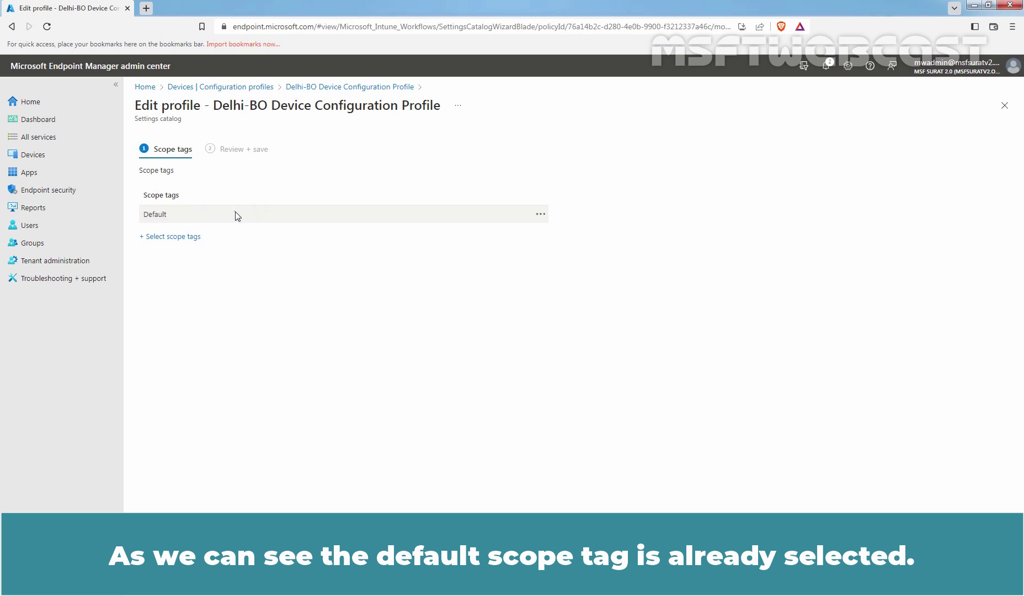
pyautogui.click(172, 237)
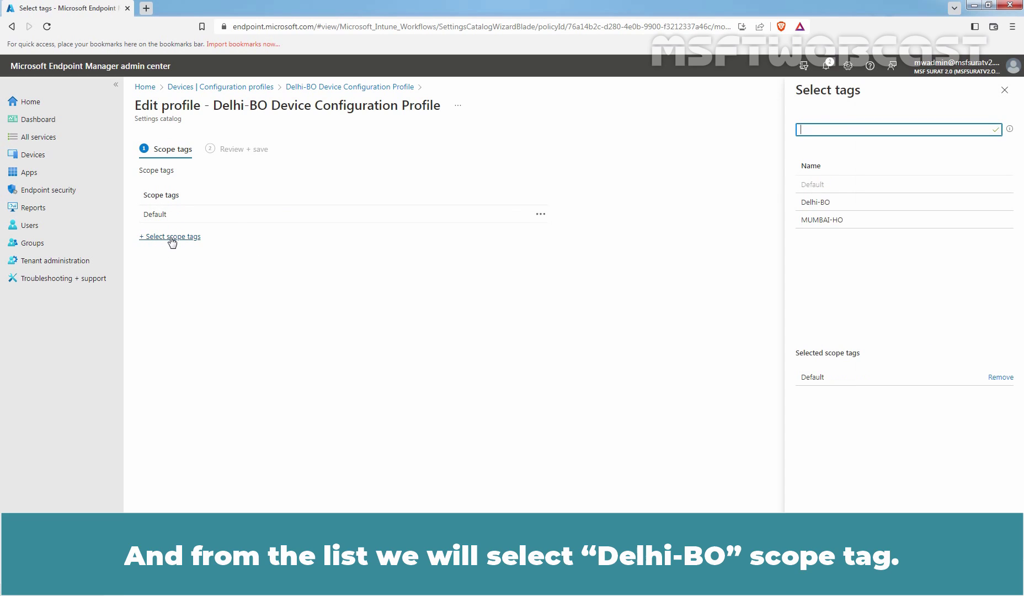
pyautogui.click(811, 203)
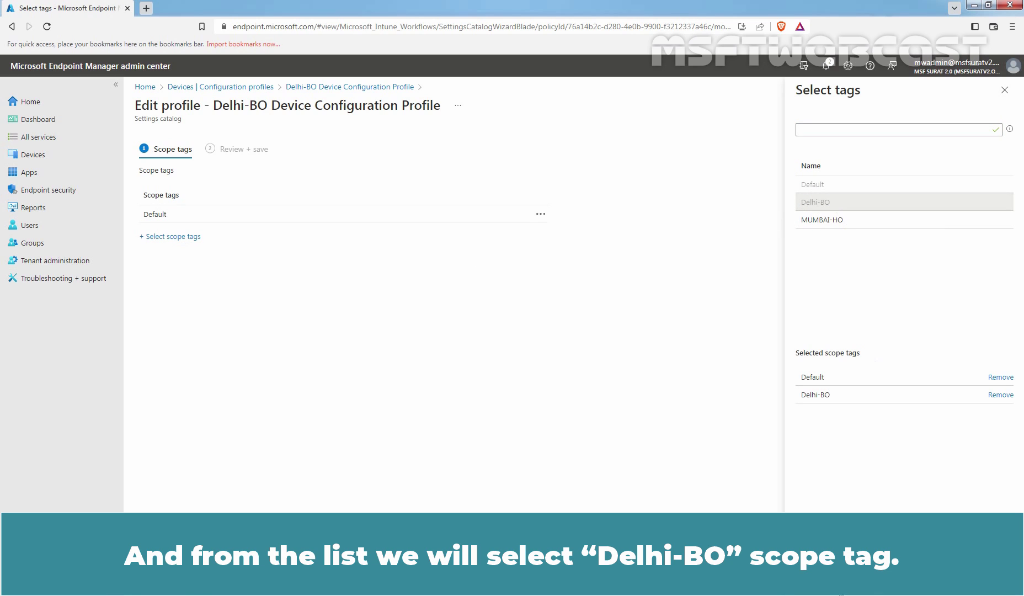
pyautogui.click(817, 578)
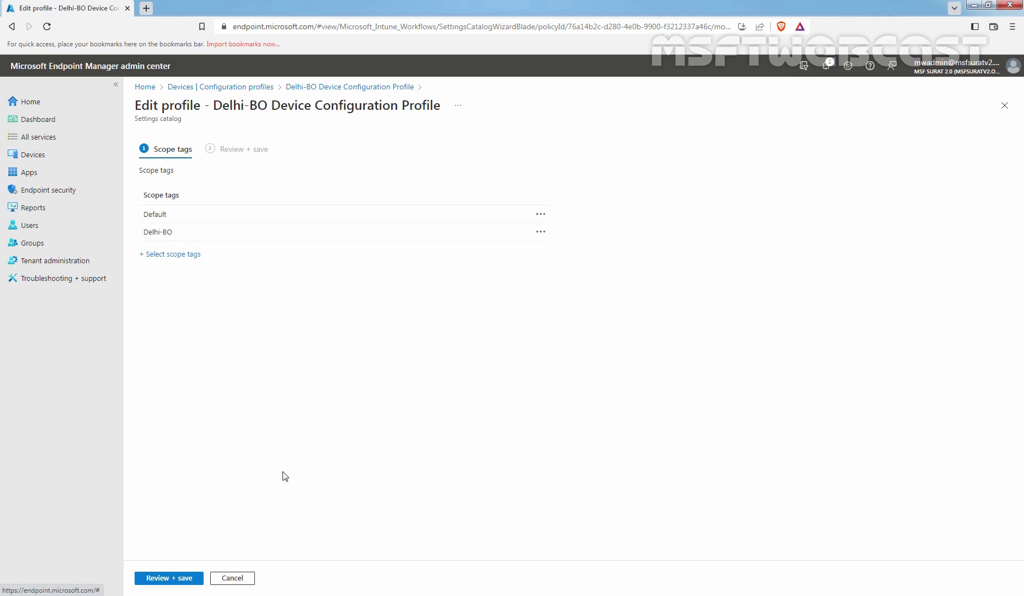
pyautogui.click(170, 582)
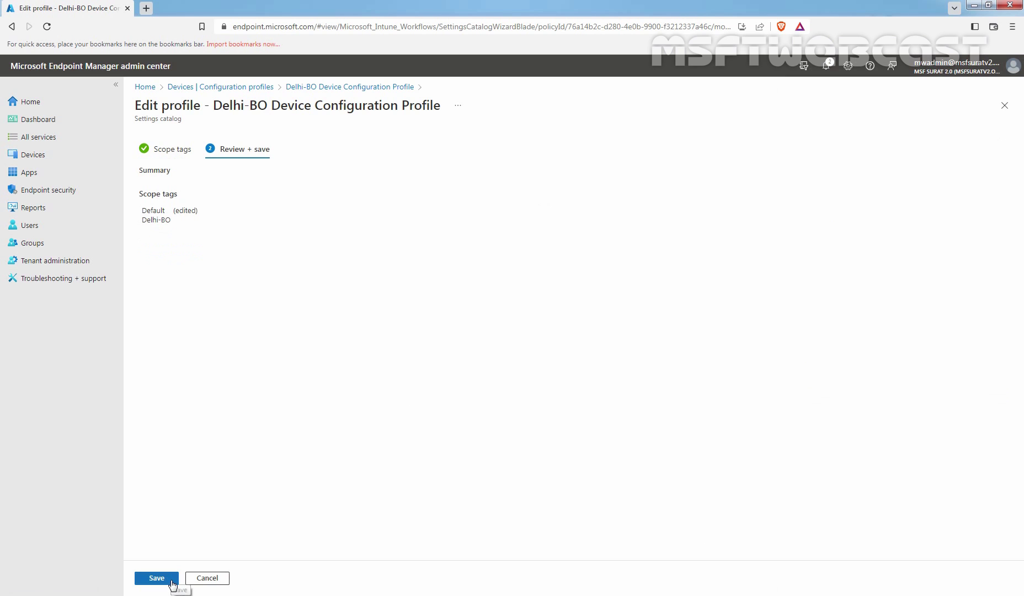
pyautogui.click(157, 580)
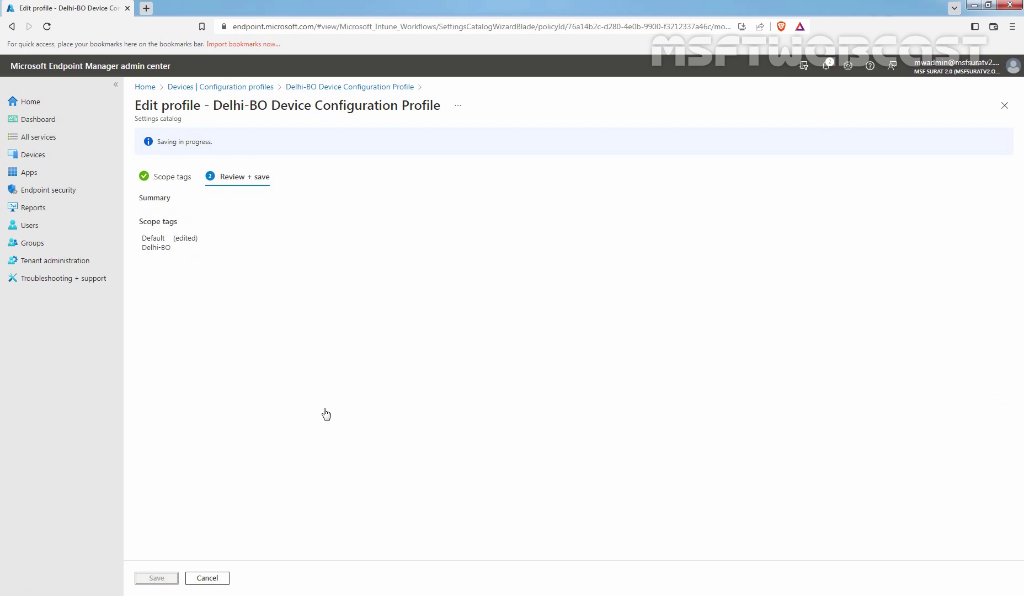